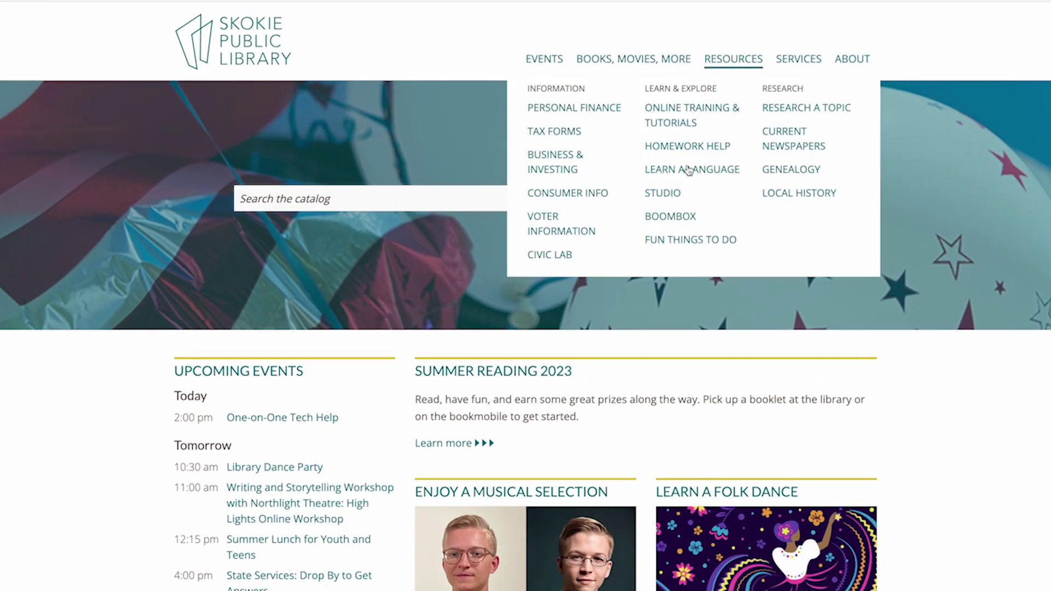
Open the library's Studio page and the Glowforge Plus approved materials list.
left_click(674, 196)
scroll(548, 490, "down", 2)
scroll(548, 491, "down", 5)
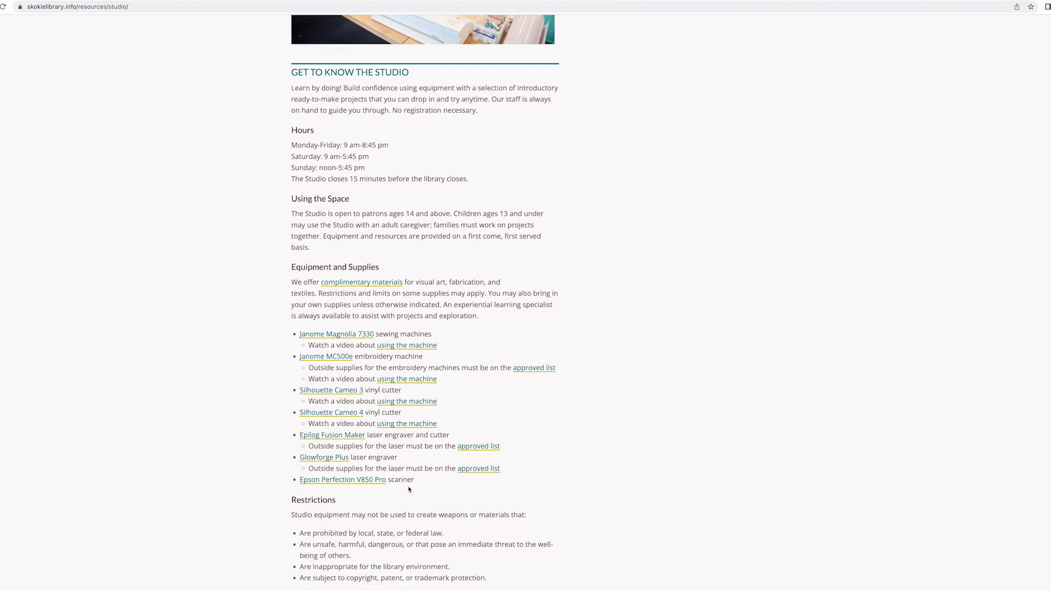
scroll(364, 436, "down", 1)
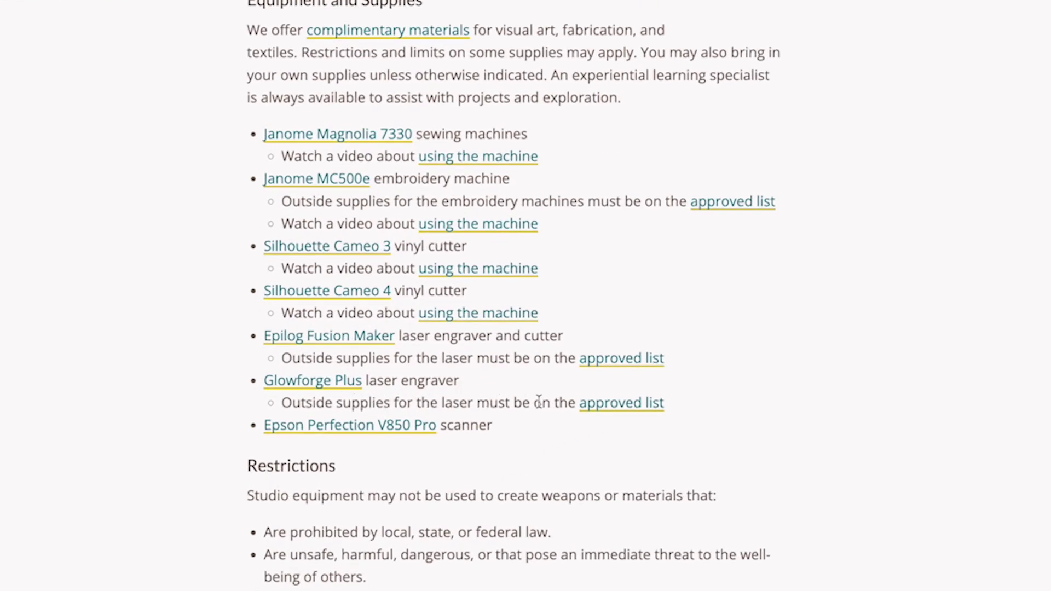
left_click(610, 407)
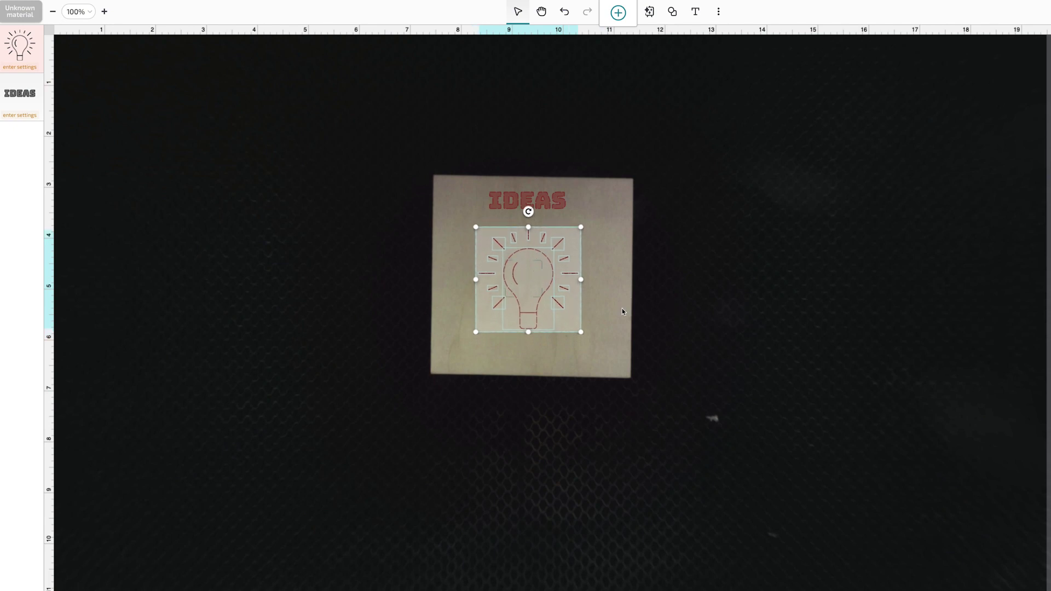
Select the IDEAS text in the example lightbulb design.
left_click(530, 200)
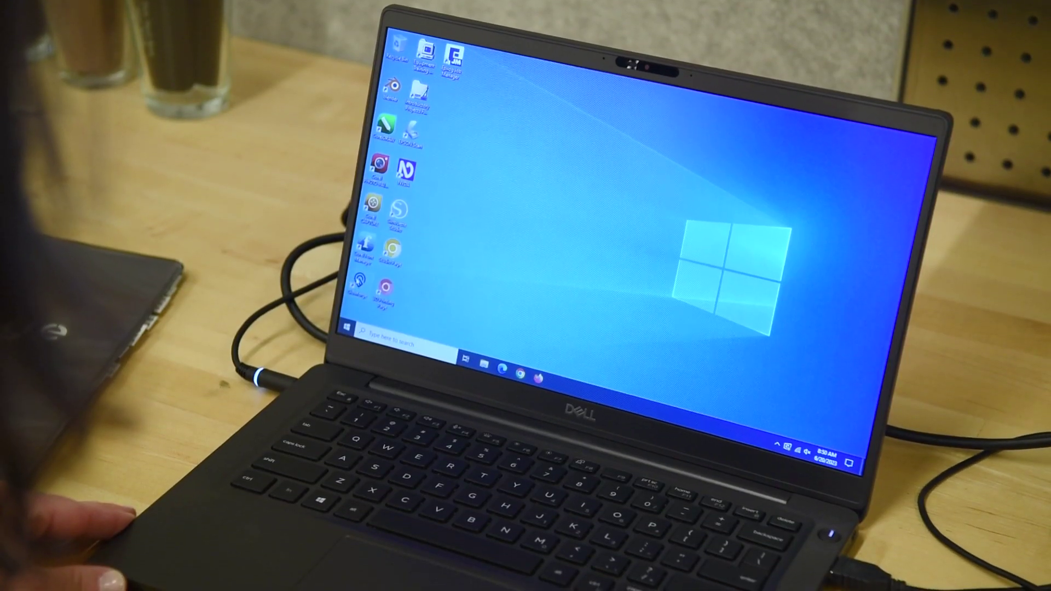
Open app.glowforge.com and copy new design.svg from Downloads onto the USB drive.
left_click(519, 376)
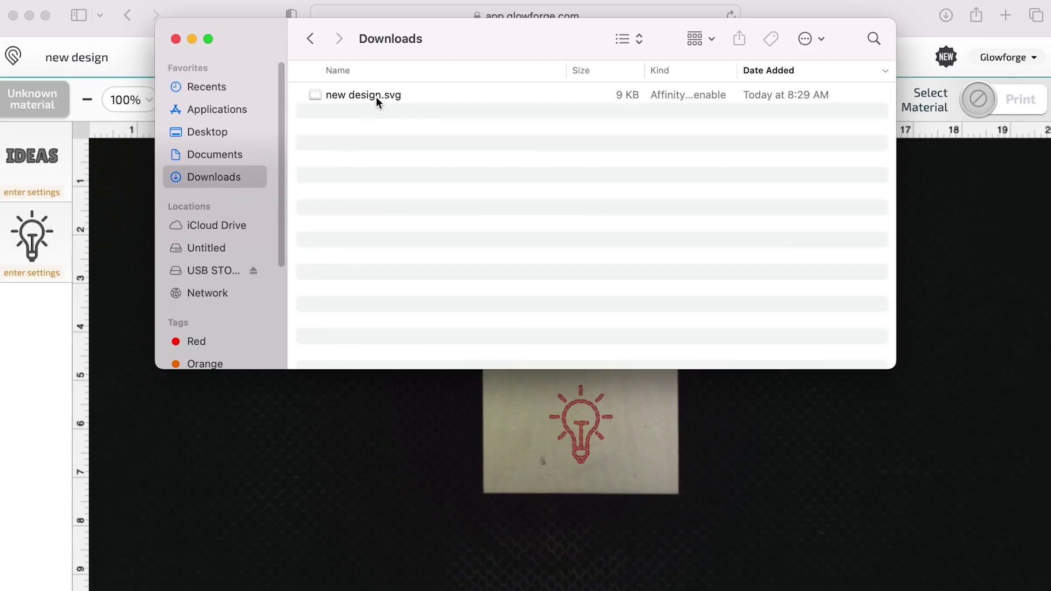
left_click_drag(376, 96, 285, 175)
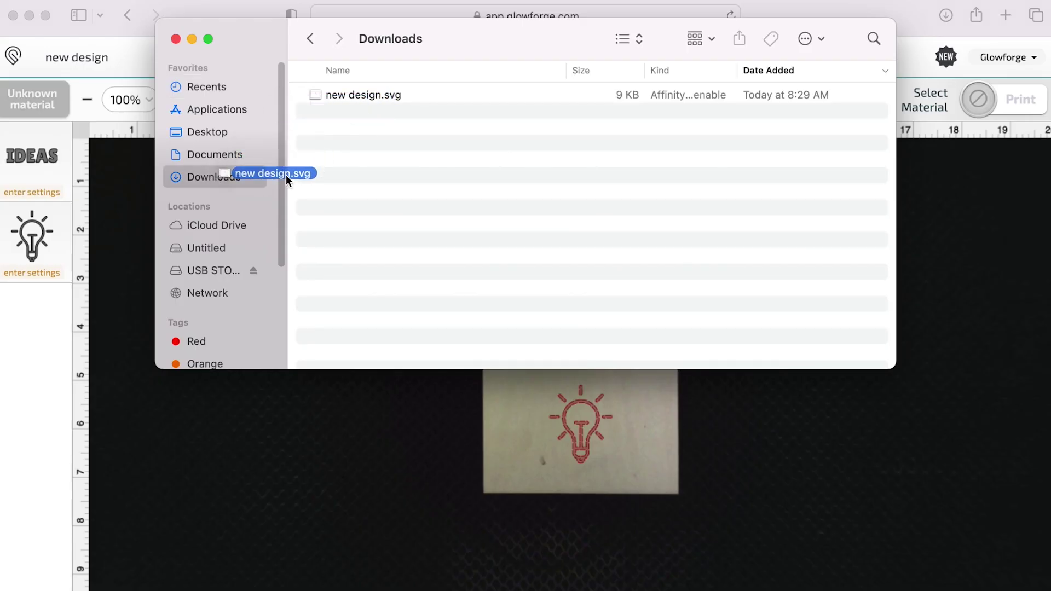
left_click_drag(243, 248, 237, 271)
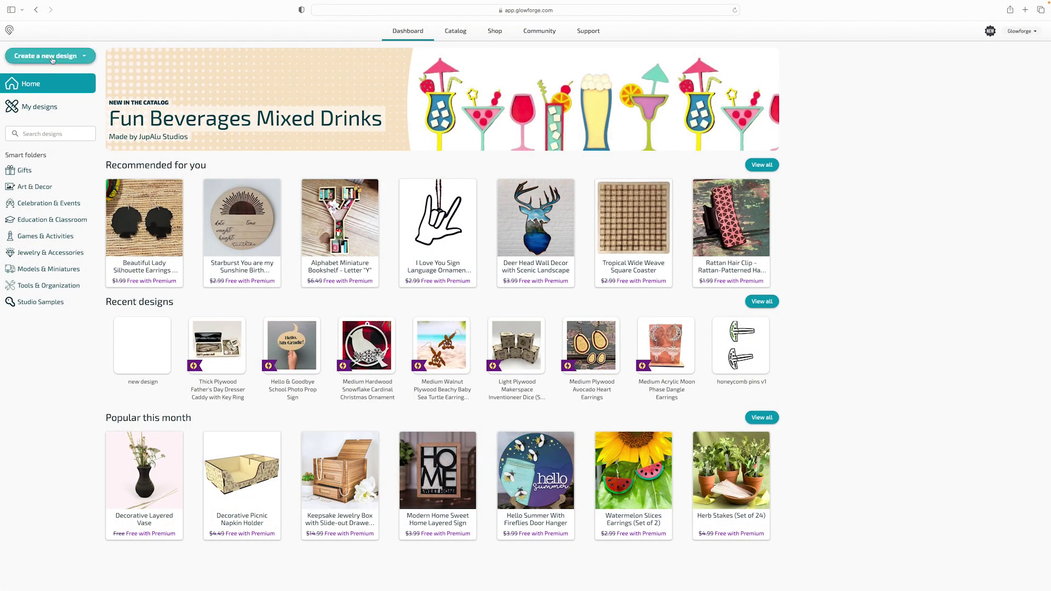
Start a blank new design from the Create a new design options.
left_click(52, 59)
left_click(52, 85)
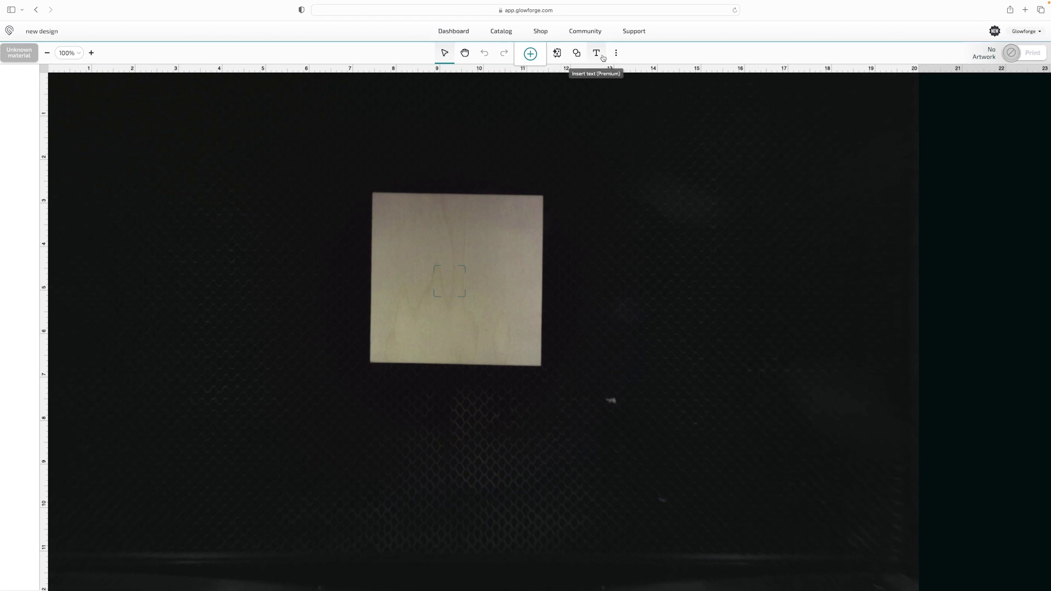
Add IDEAS text in the Big & Bold Bungee typeface and drag it to the wood's top.
left_click(603, 58)
type("IDEAS")
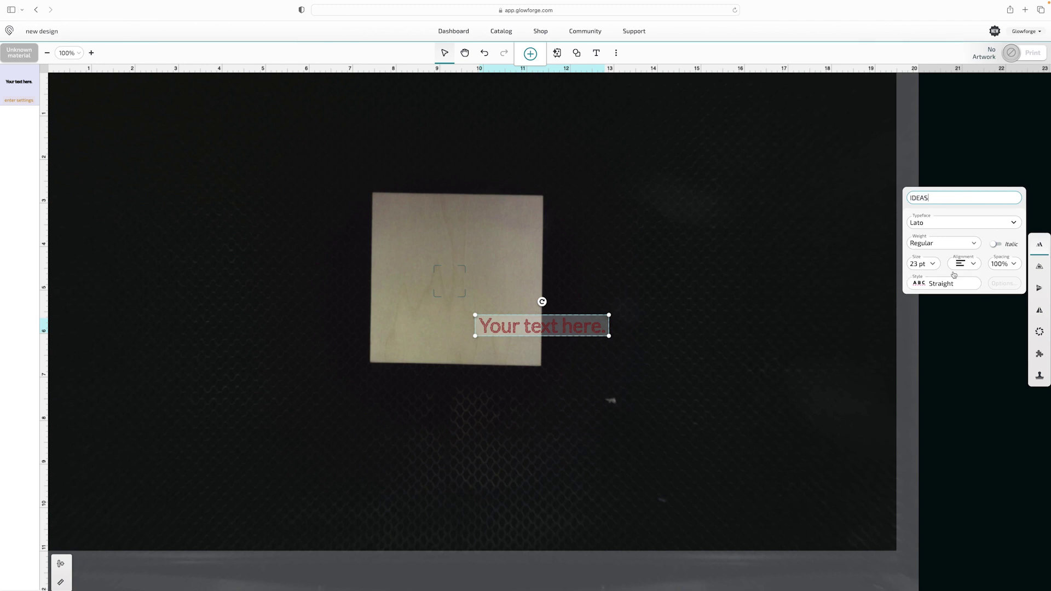
left_click(963, 222)
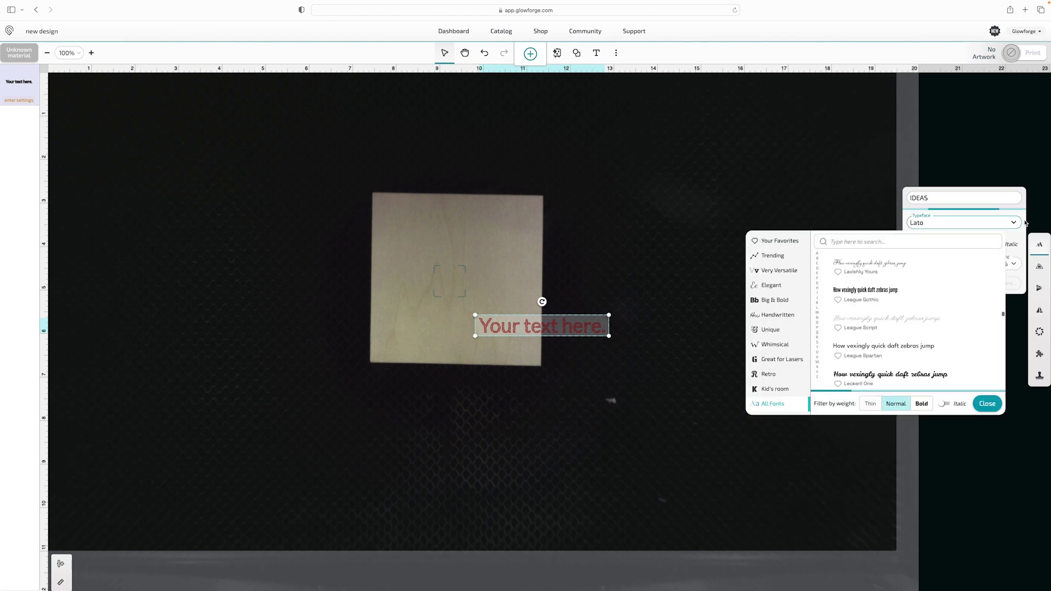
left_click(777, 302)
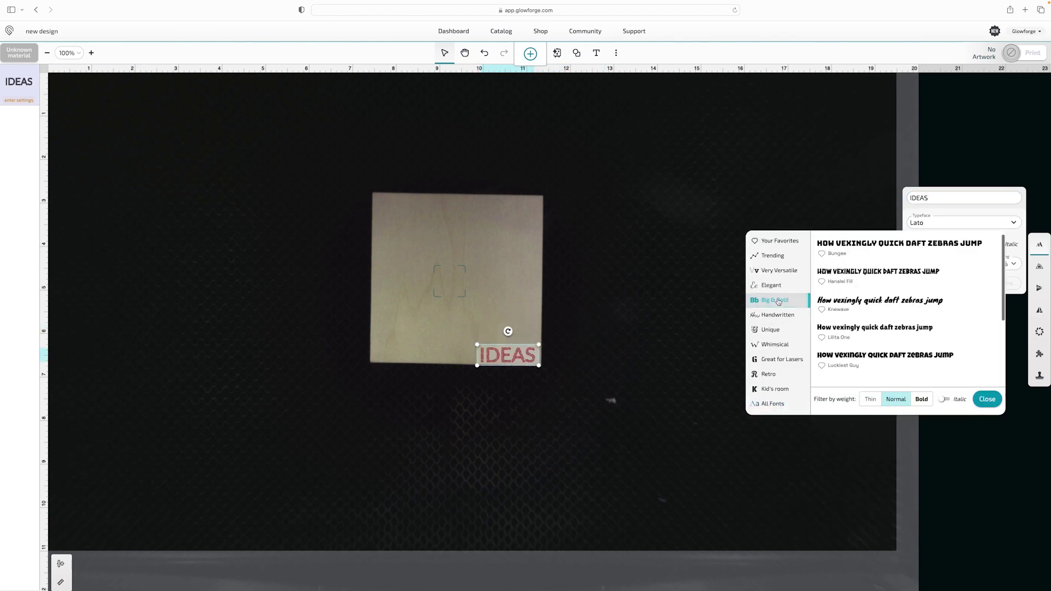
left_click(876, 252)
left_click(992, 403)
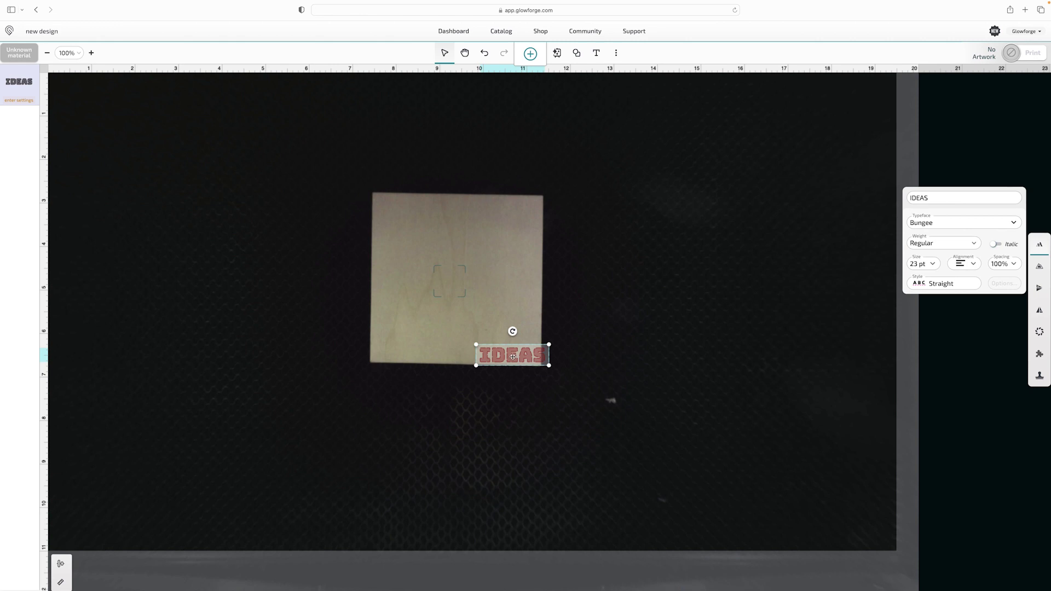
left_click_drag(513, 356, 453, 216)
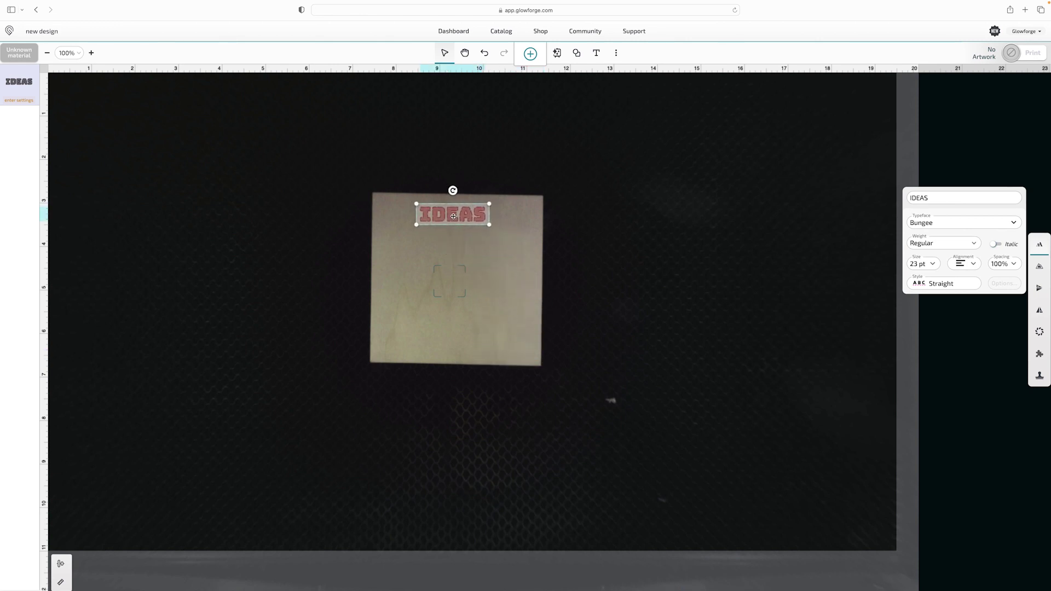
Search the artwork library for lightbulb and add a lightbulb graphic.
left_click(550, 255)
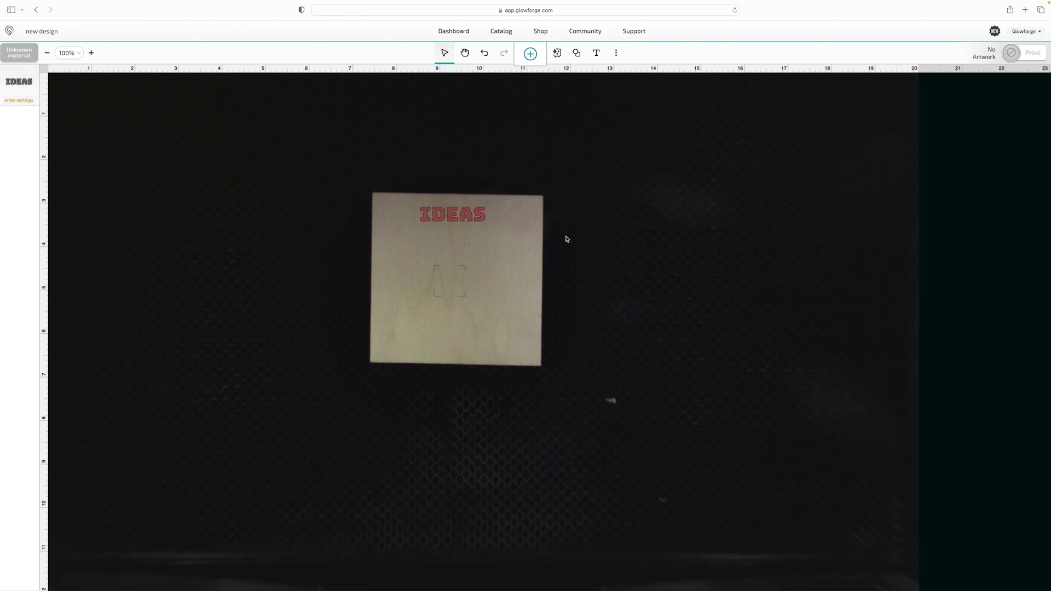
left_click(530, 52)
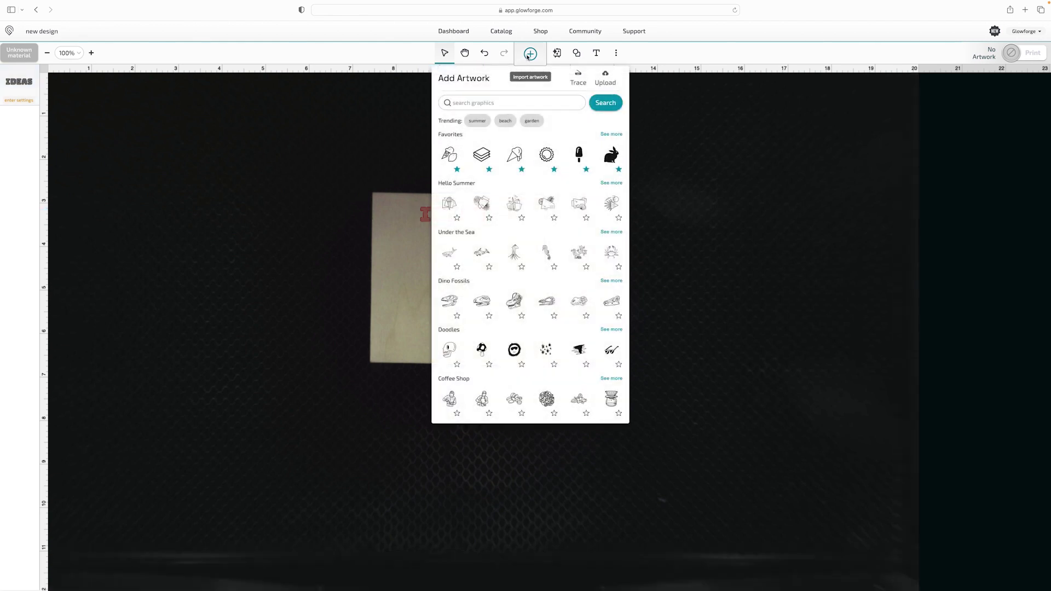
type("lightbulb")
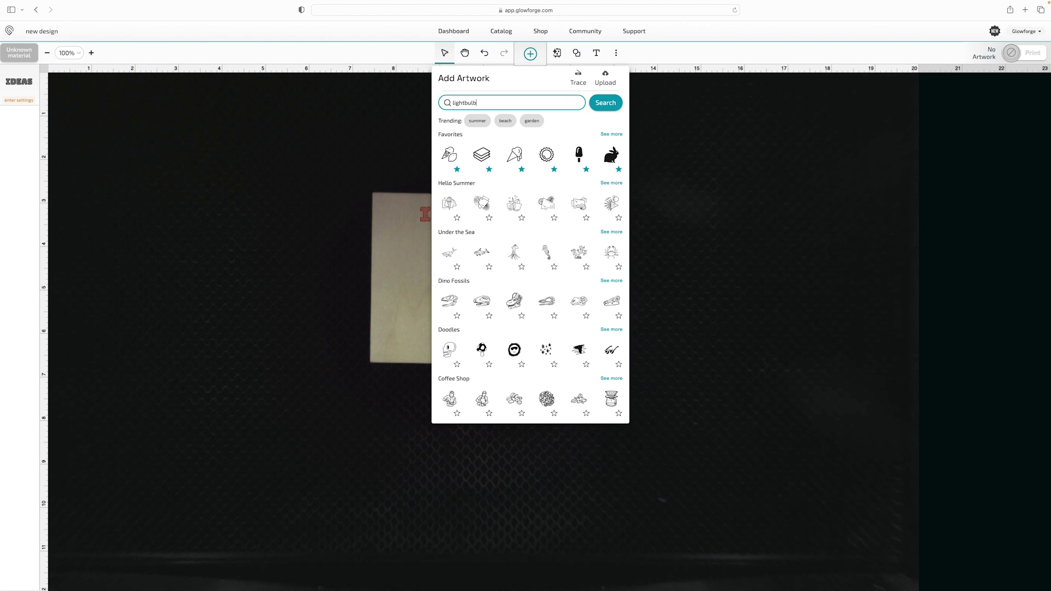
key("Return")
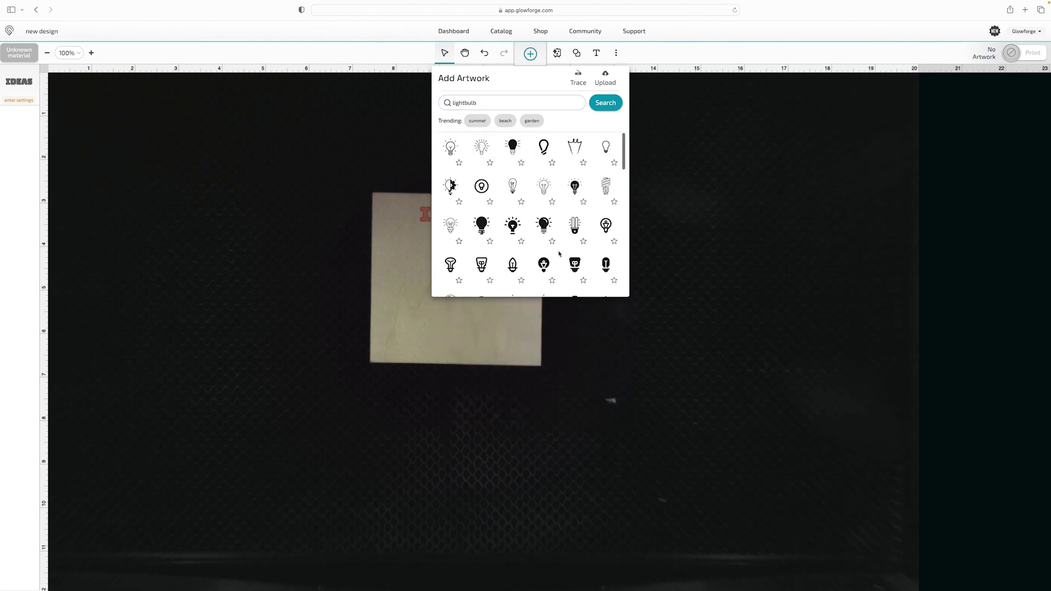
scroll(558, 255, "down", 2)
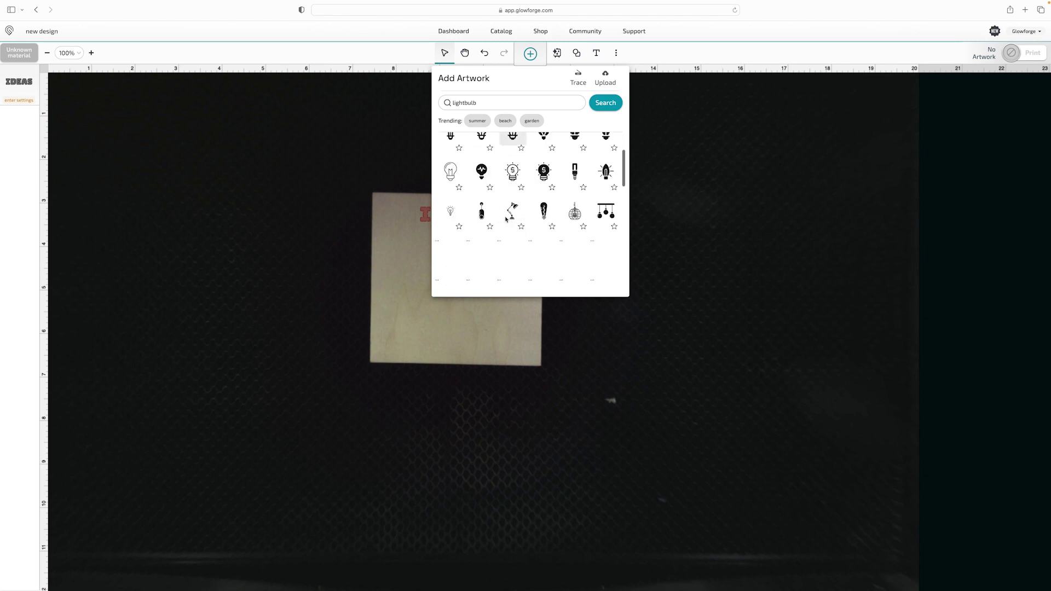
scroll(507, 221, "up", 3)
left_click(481, 148)
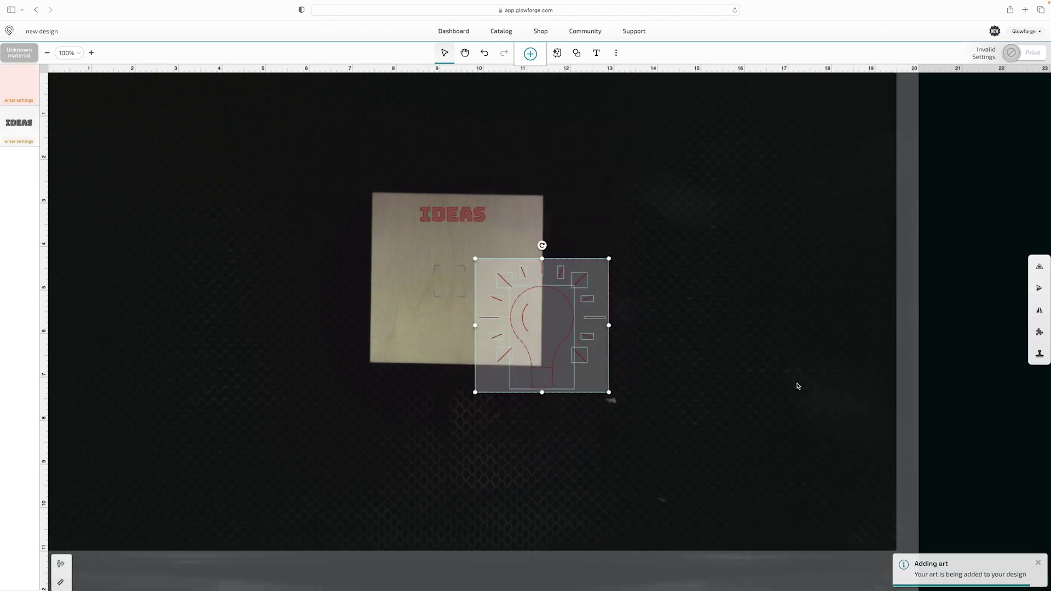
Shrink and slightly rotate the lightbulb, placing it beneath IDEAS, then deselect.
left_click_drag(475, 260, 518, 299)
mouse_move(550, 332)
left_mouse_down()
mouse_move(451, 286)
mouse_move(458, 277)
left_mouse_up()
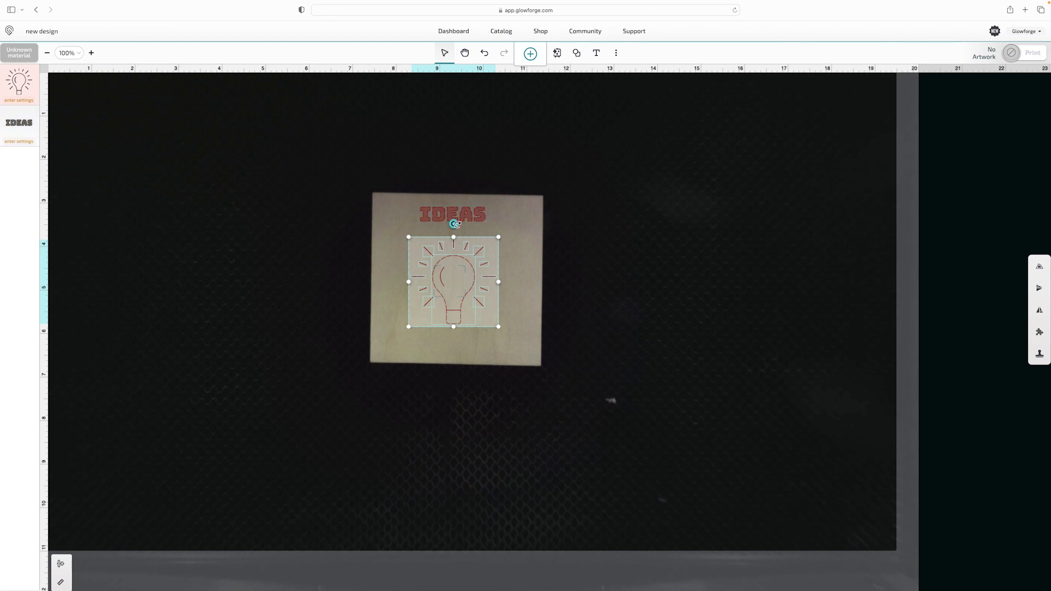
left_click_drag(454, 224, 458, 222)
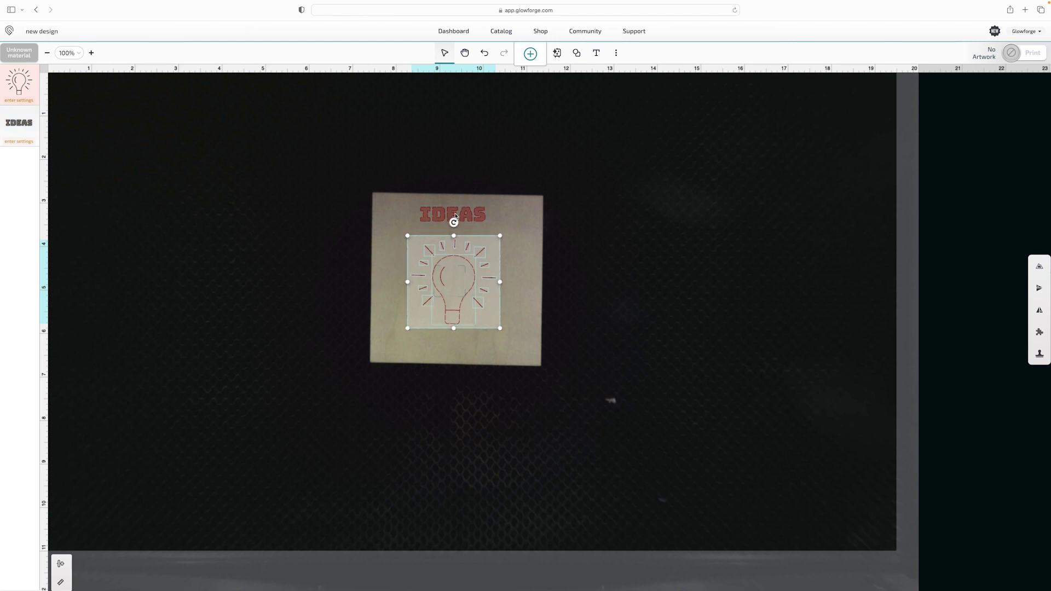
left_click(455, 216)
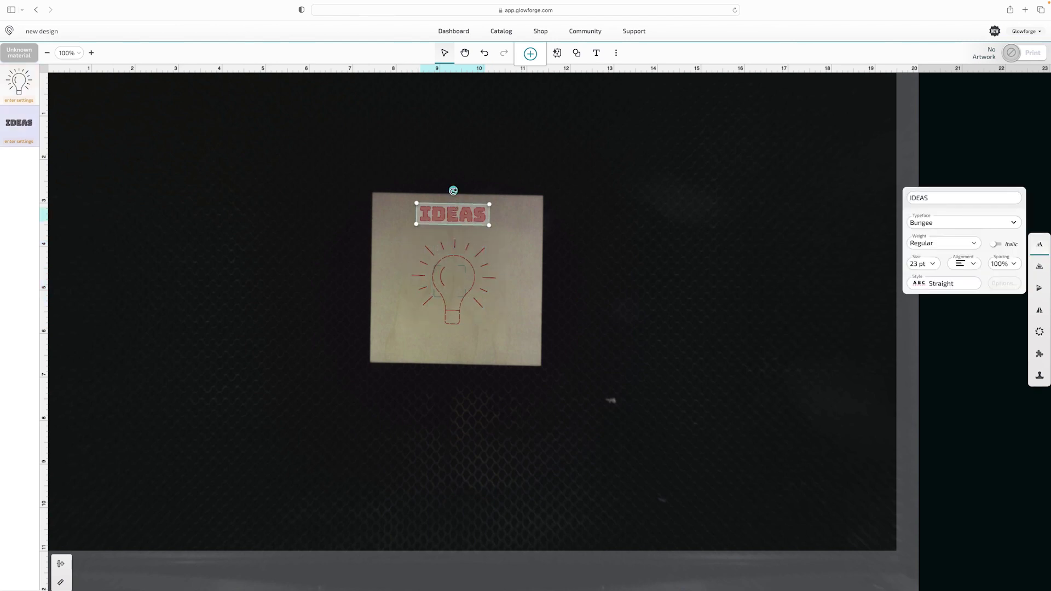
left_click(581, 284)
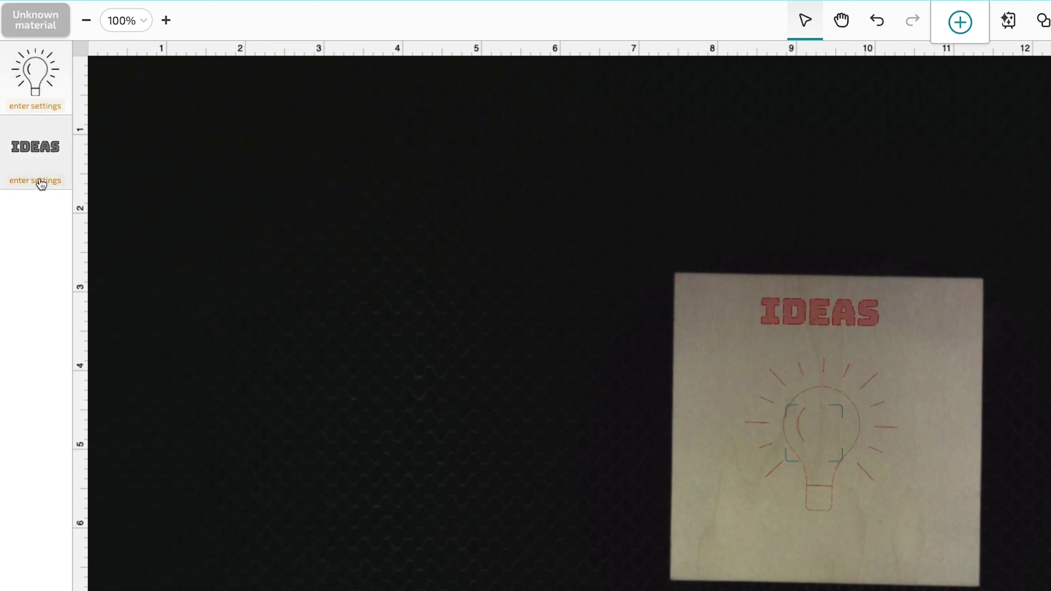
Assign the lightbulb the Engrave Wood preset (500/35/1x).
left_click(40, 113)
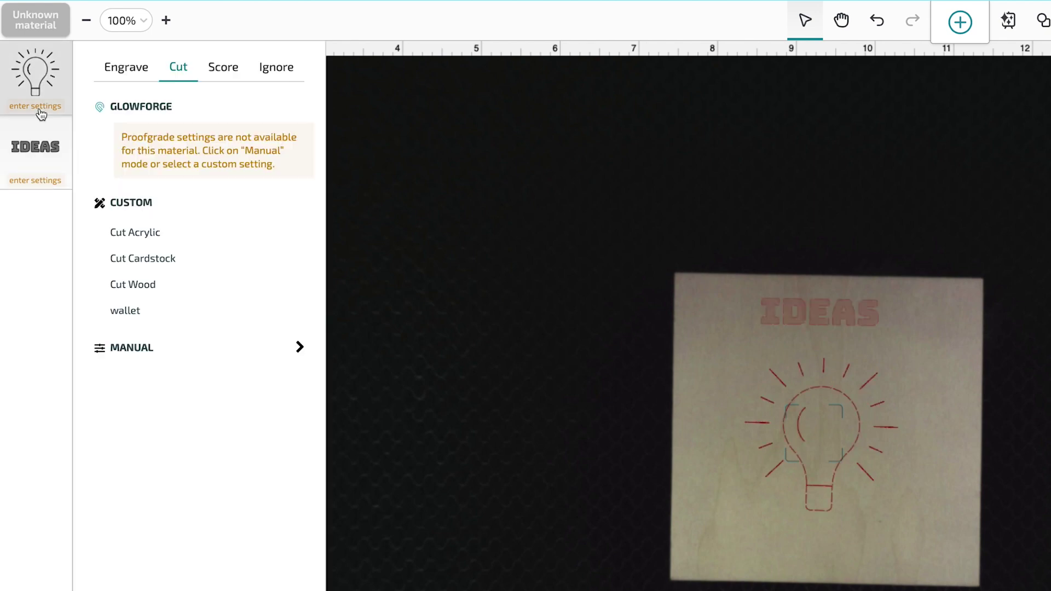
left_click(129, 73)
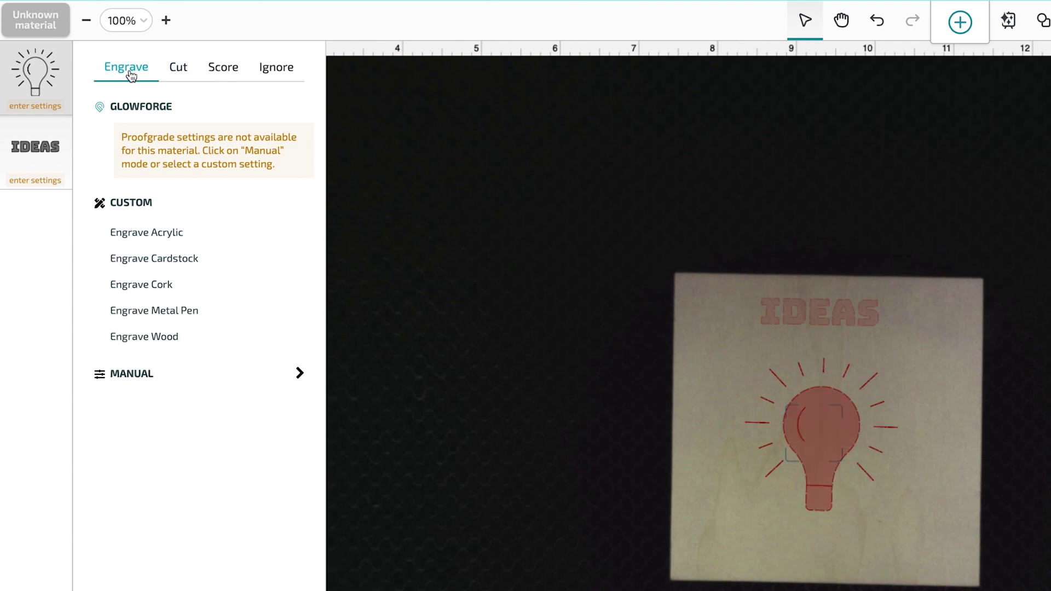
left_click(138, 341)
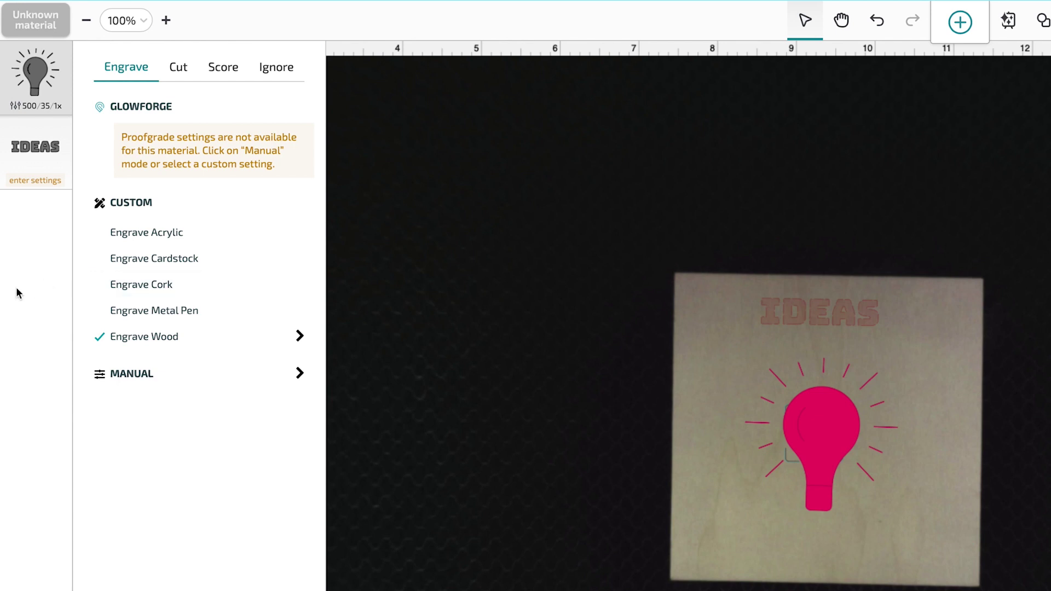
left_click(27, 261)
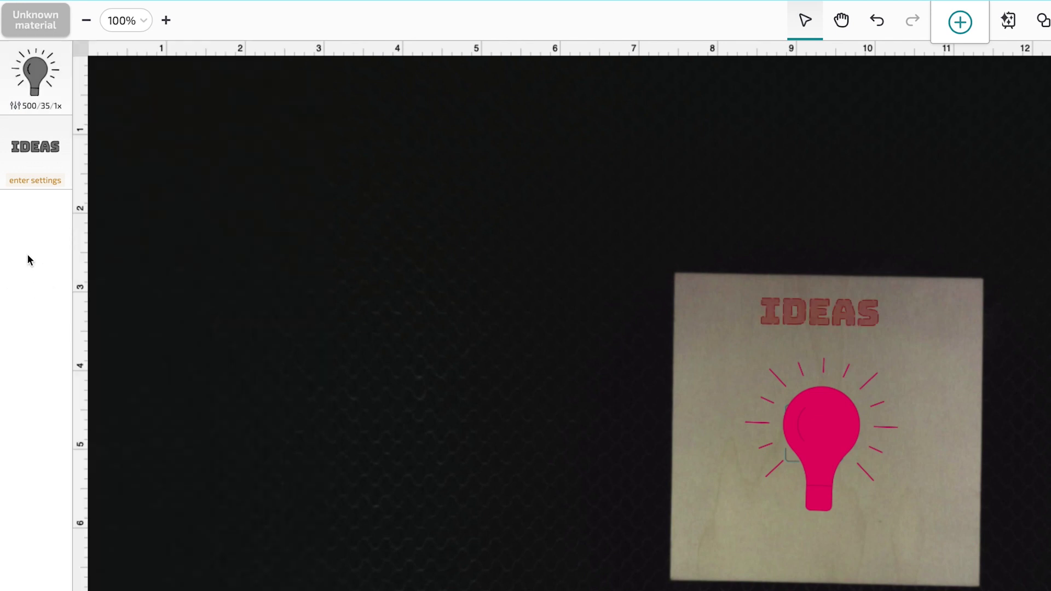
Assign IDEAS the Cut Wood preset (200/100/1x) and recheck the lightbulb.
left_click(37, 182)
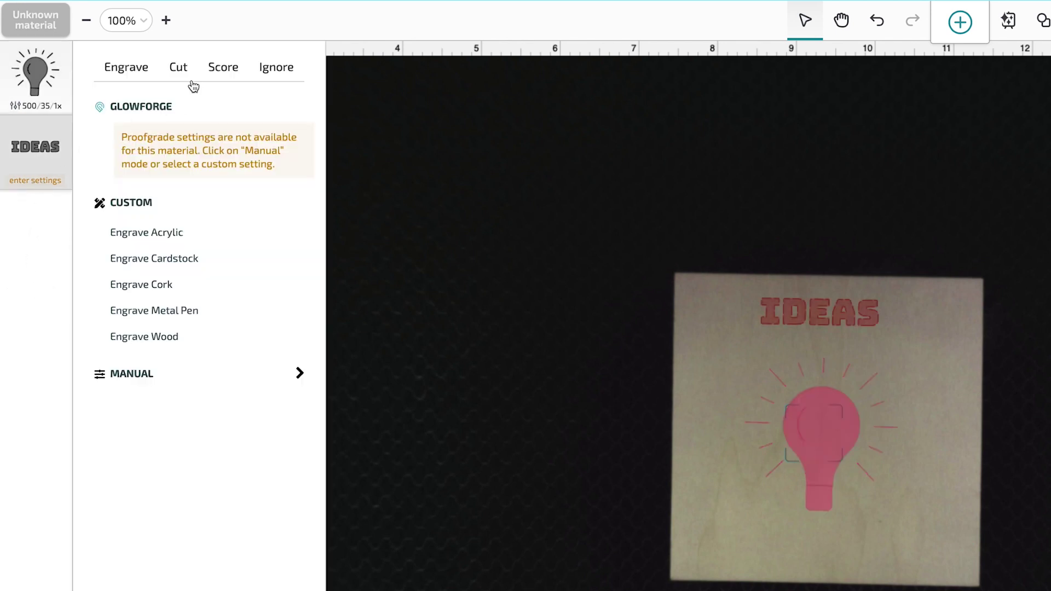
left_click(179, 69)
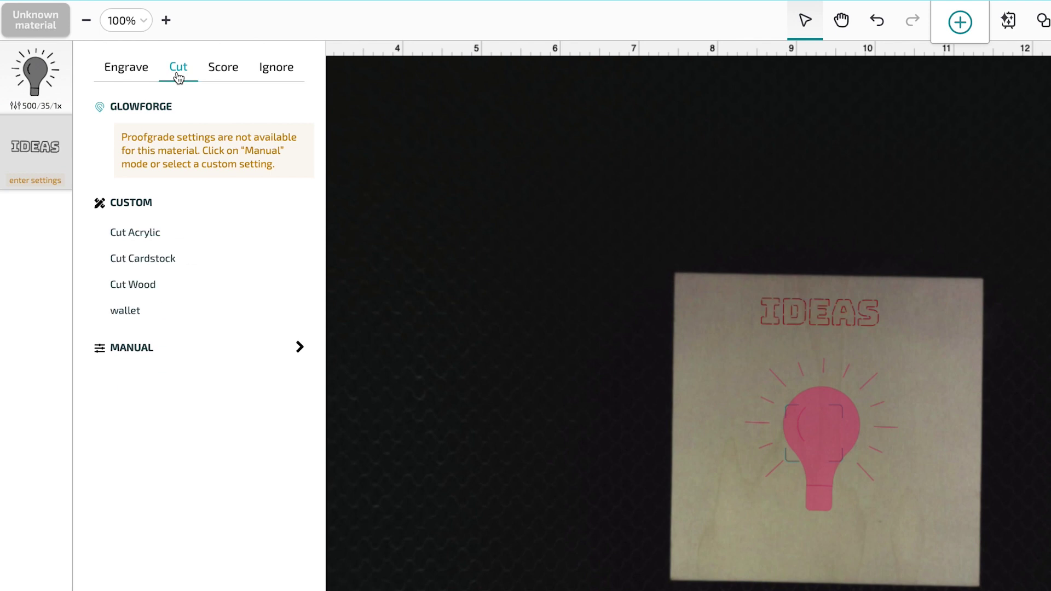
left_click(137, 286)
left_click(29, 283)
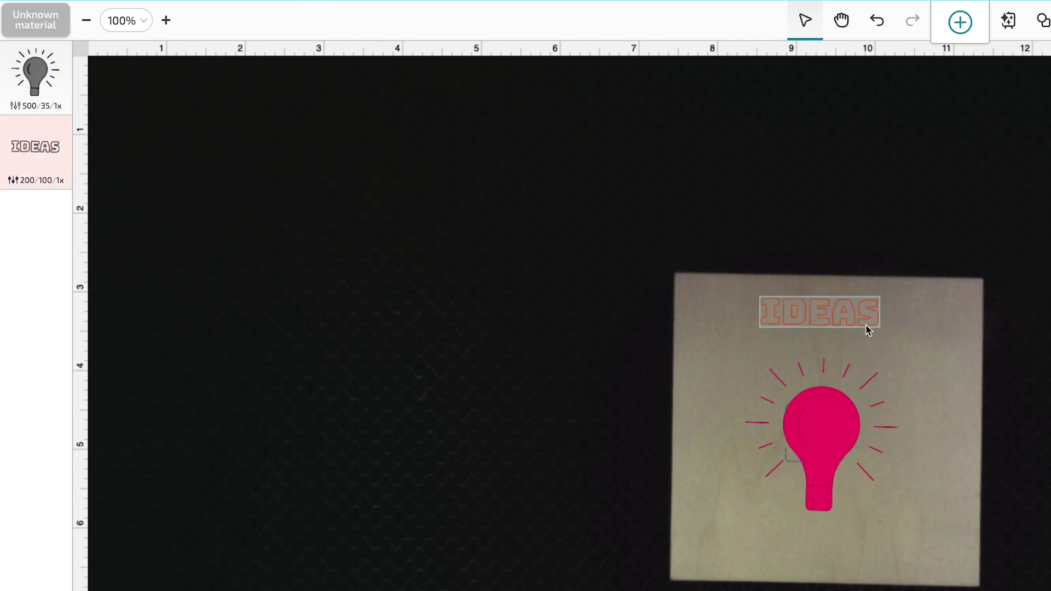
left_click(841, 412)
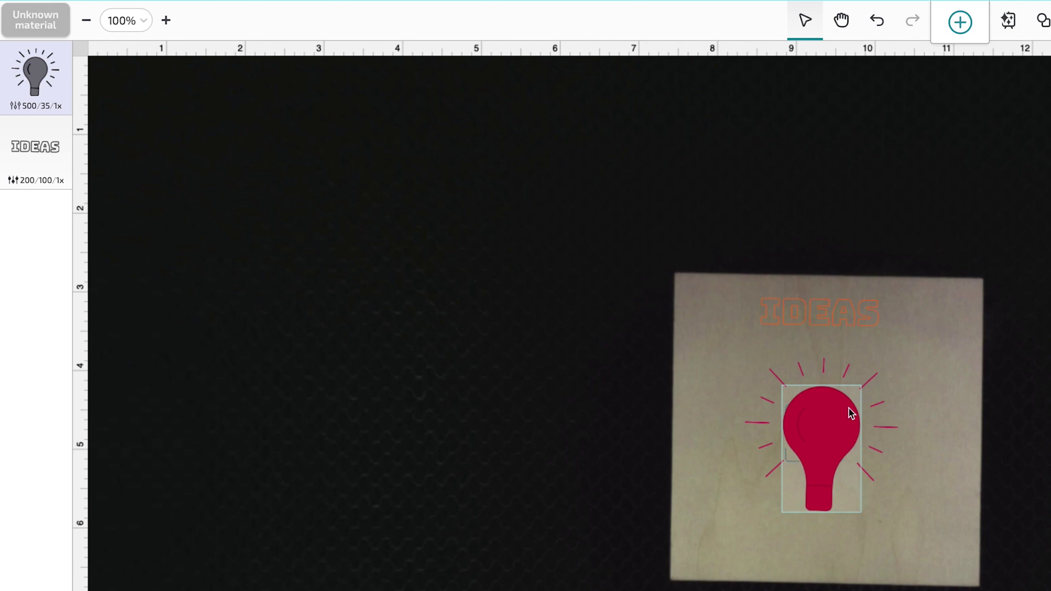
left_click(988, 394)
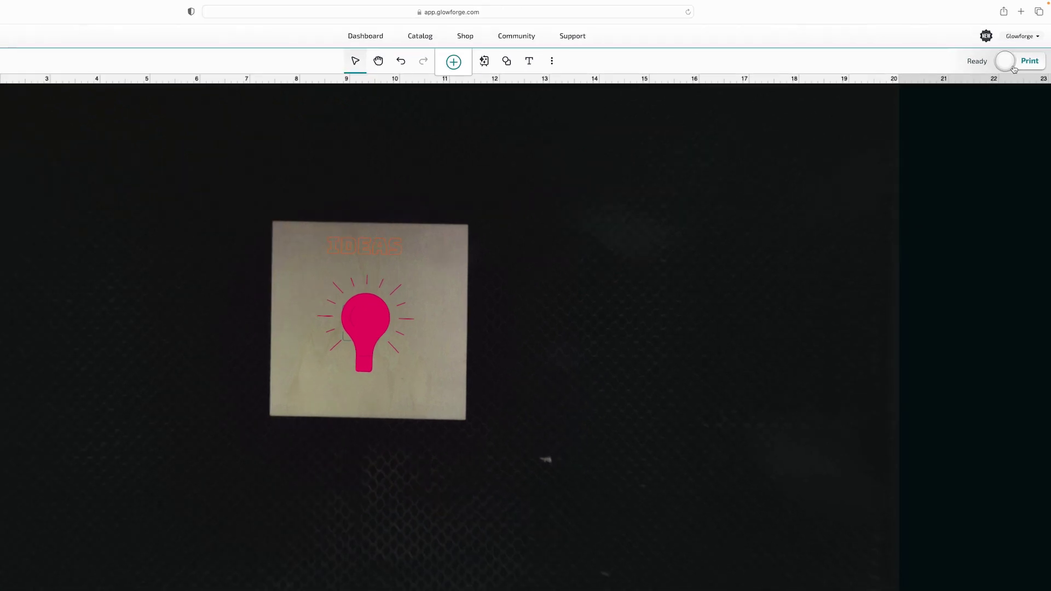
Send the ready design to the Glowforge with Print.
left_click(997, 85)
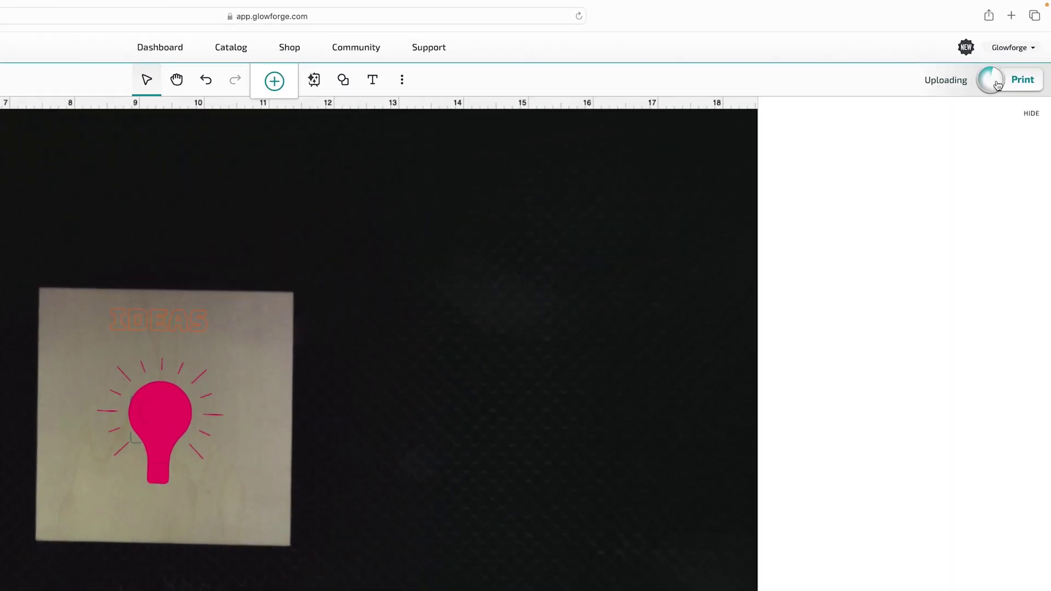